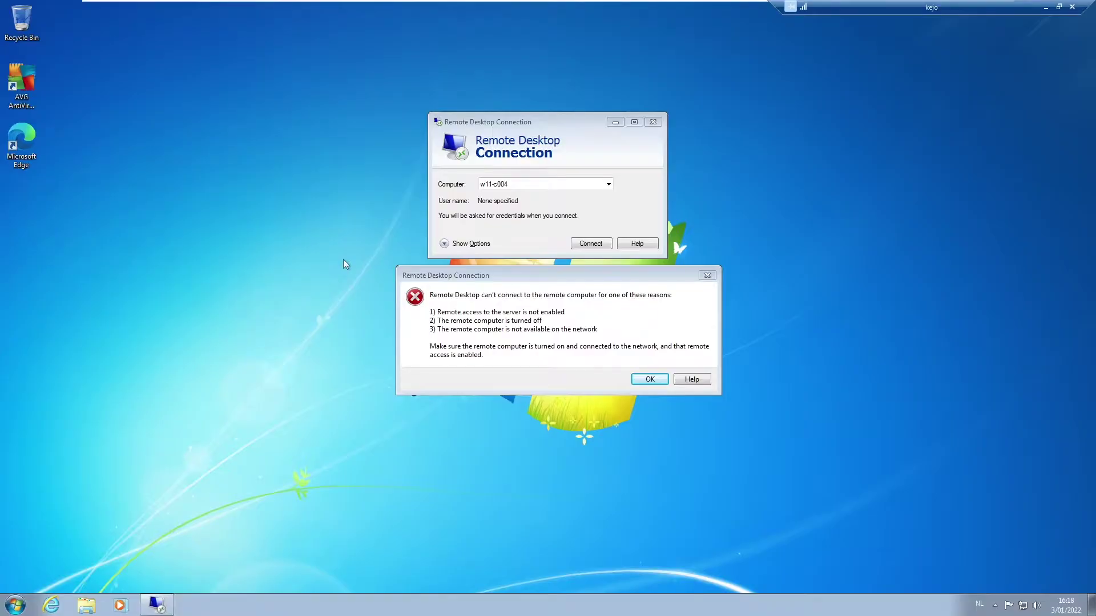
# Step: Bring up the Start menu after the w11-c004 connection error
pyautogui.click(15, 605)
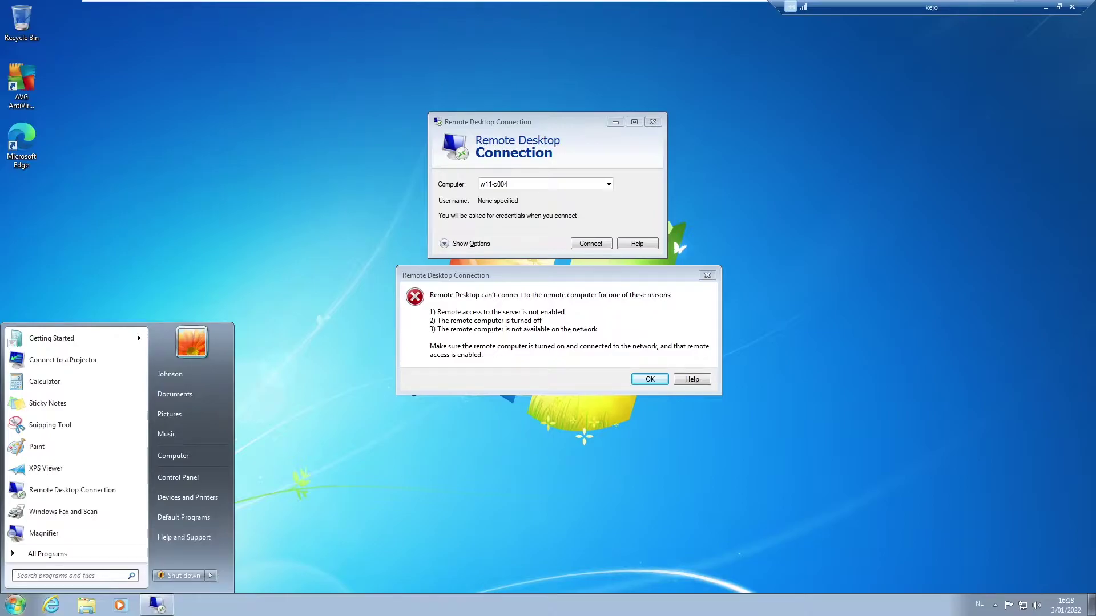
pyautogui.write('cmd')
# Step: Launch cmd and run ping w11-c004, getting replies from 192.168.245.240
pyautogui.press('Return')
pyautogui.write('ping ')
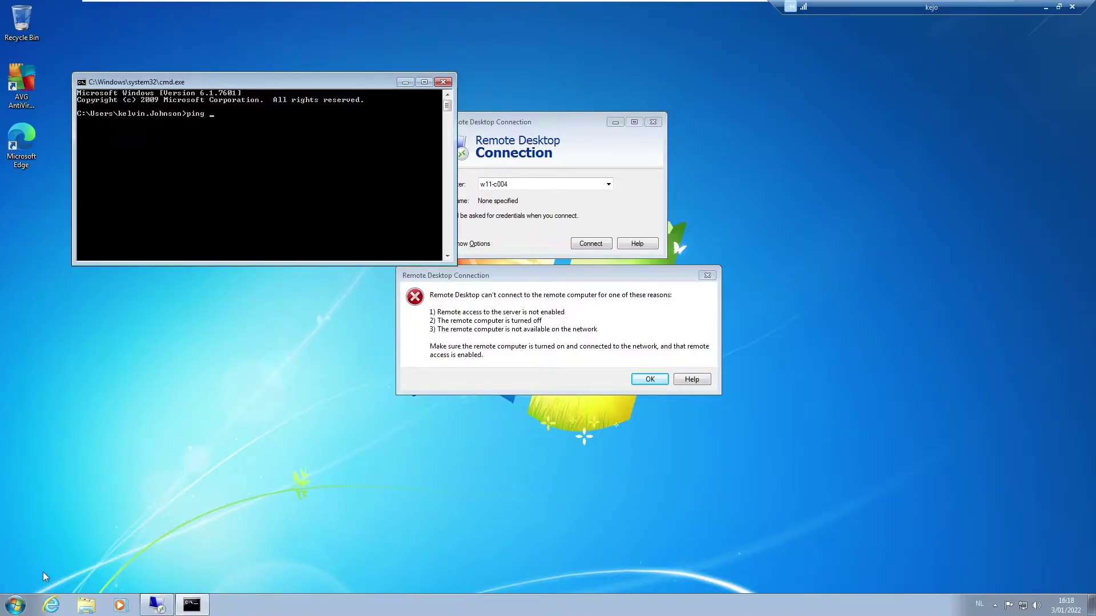
pyautogui.write('w11-c')
pyautogui.write('0')
pyautogui.write('04')
pyautogui.press('Return')
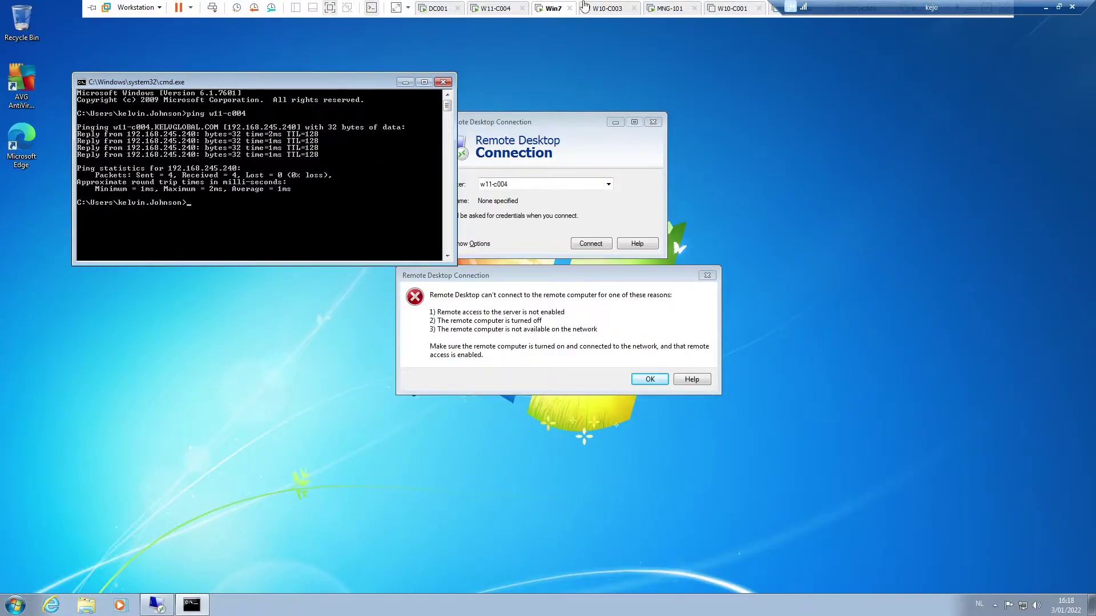
# Step: Switch to the W11-C004 VM and launch Settings from Start
pyautogui.click(496, 9)
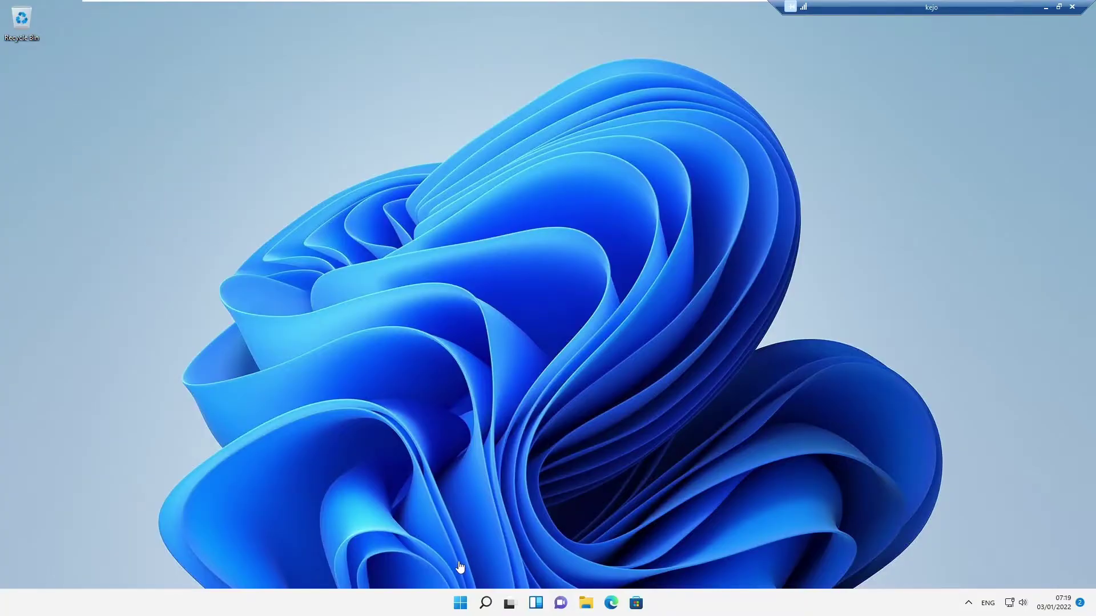
pyautogui.click(460, 603)
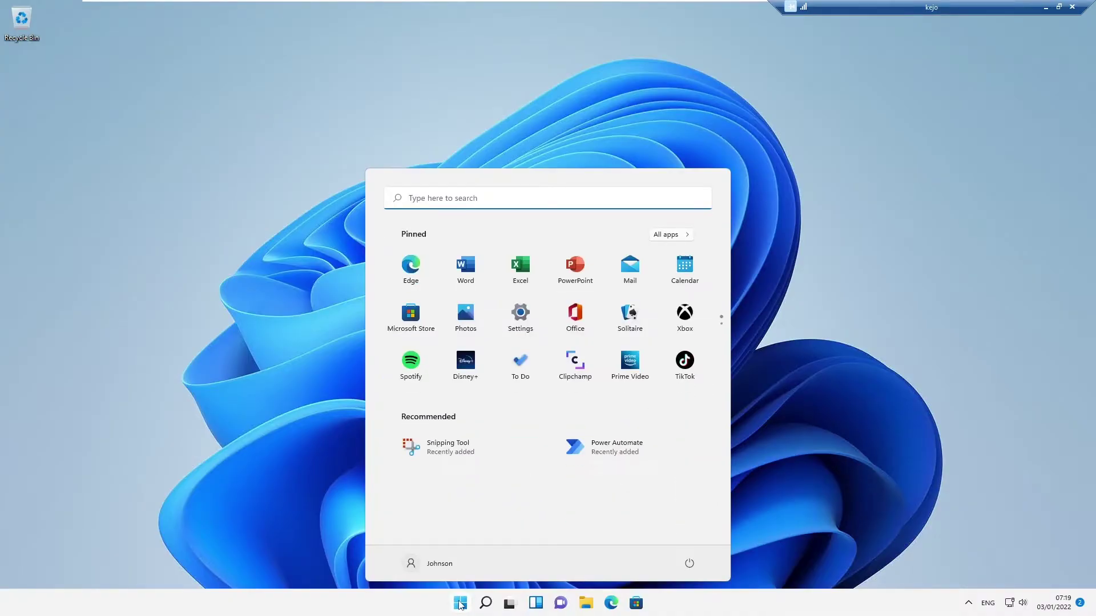
pyautogui.click(525, 323)
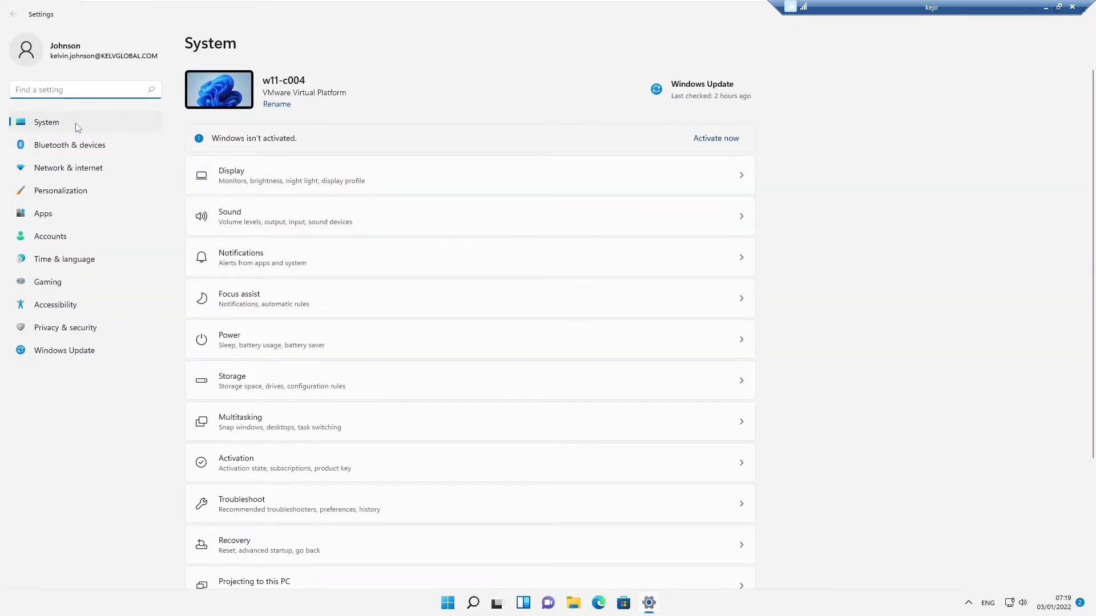
pyautogui.scroll(-3, 382, 220)
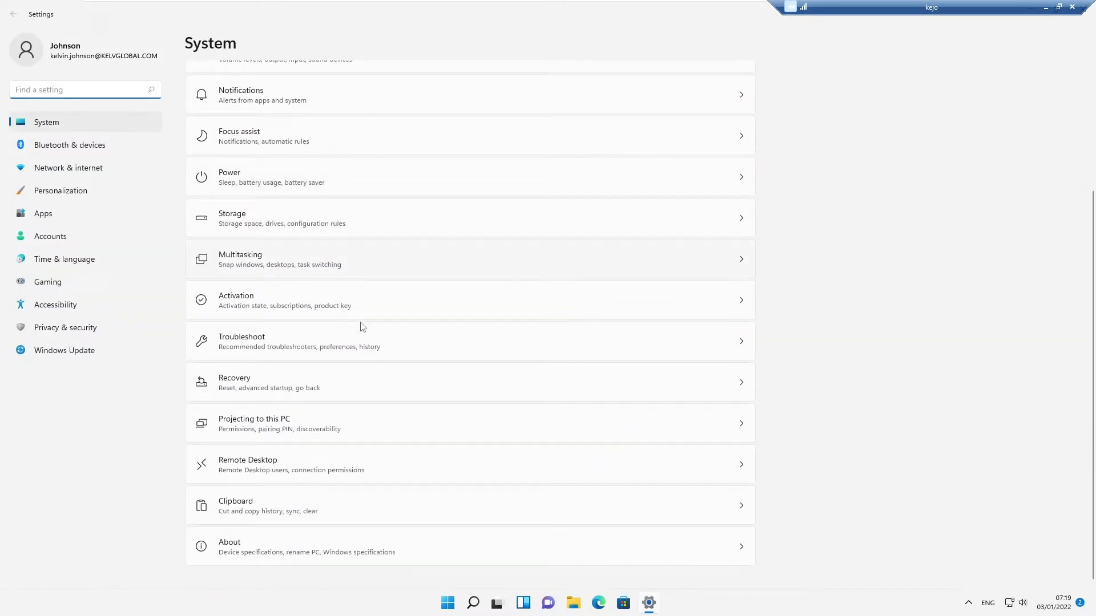
# Step: Turn Remote Desktop On, confirm it, and review authentication, port 3389 and allowed users
pyautogui.click(261, 467)
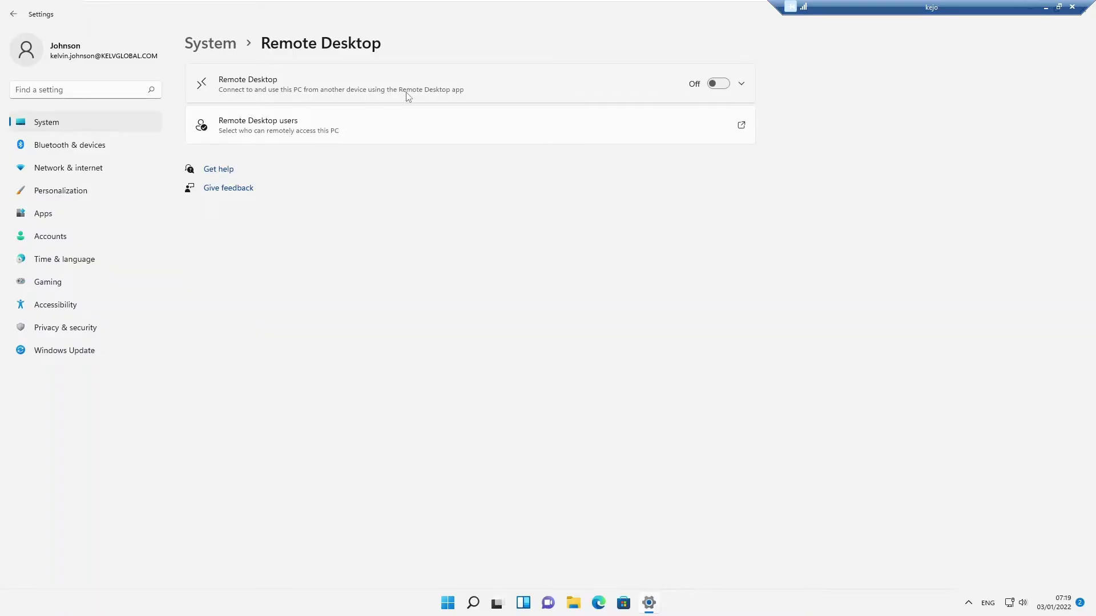
pyautogui.click(718, 82)
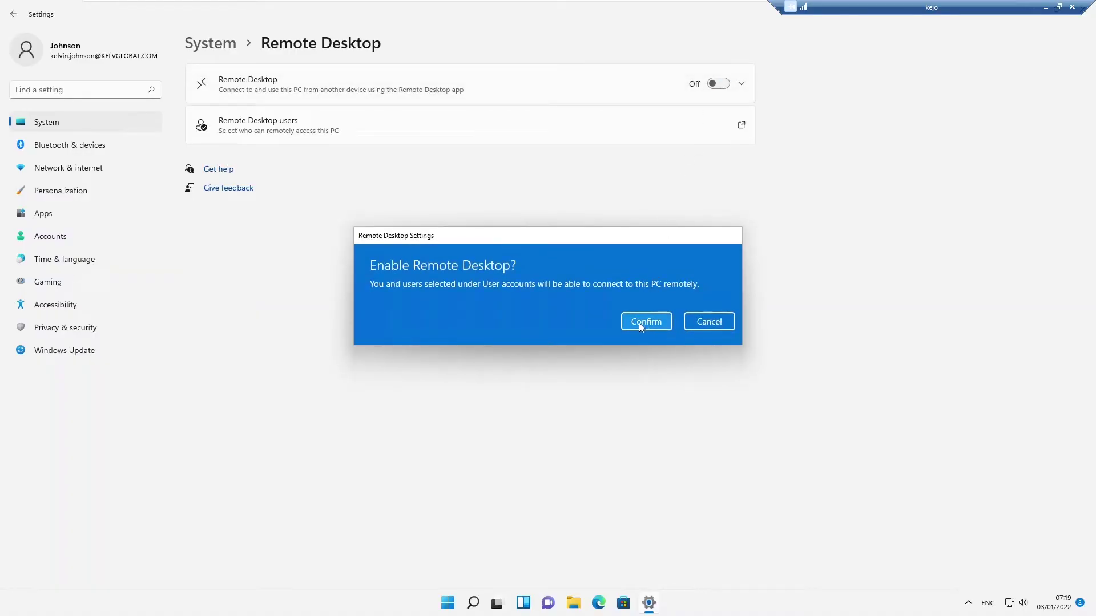
pyautogui.click(638, 323)
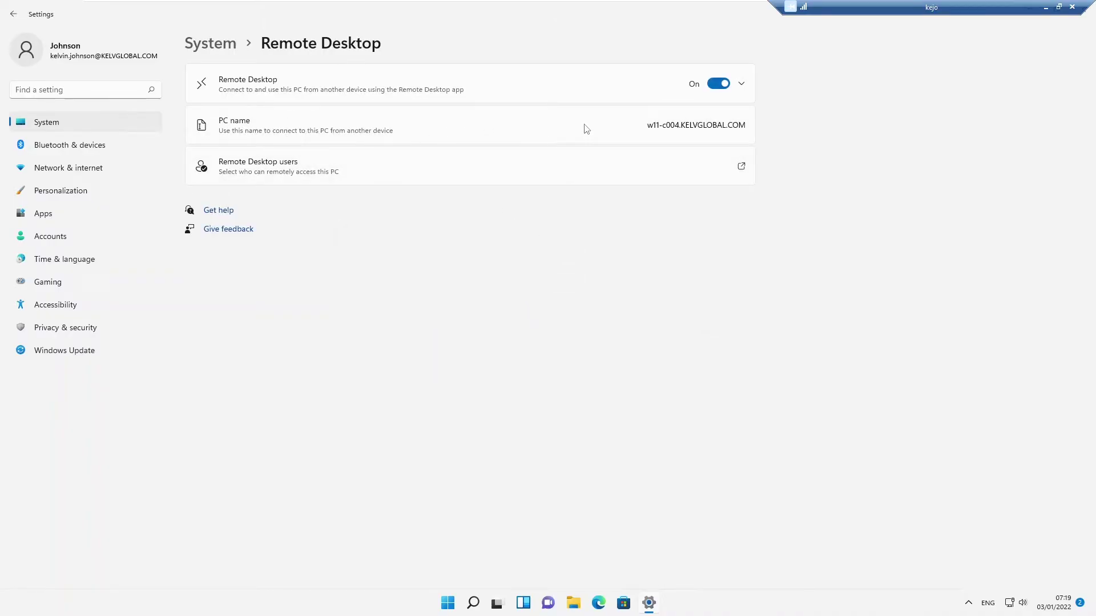
pyautogui.click(741, 84)
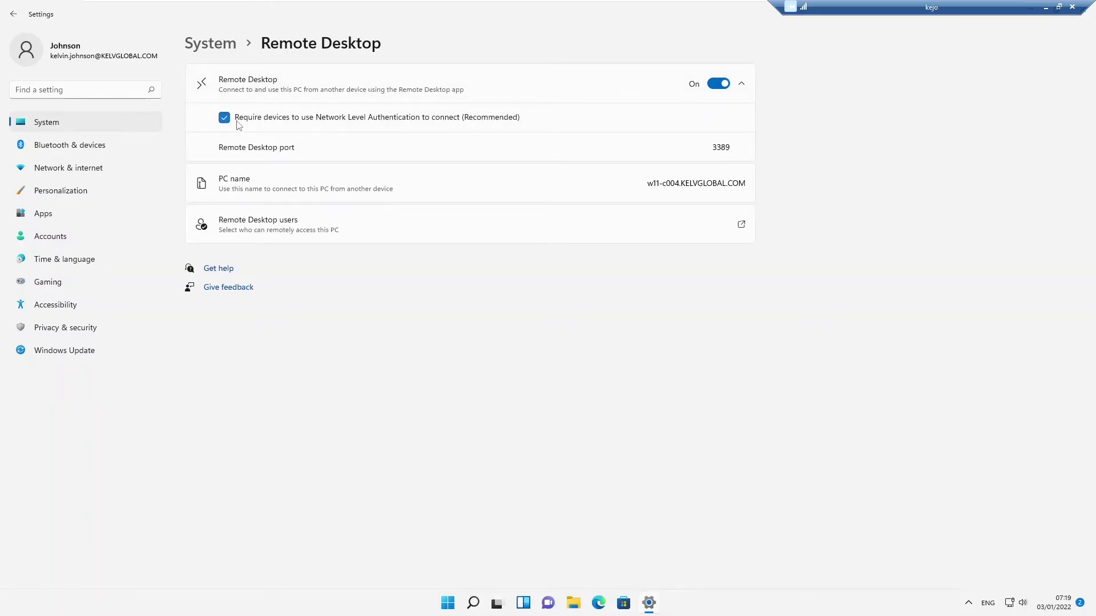
pyautogui.click(742, 226)
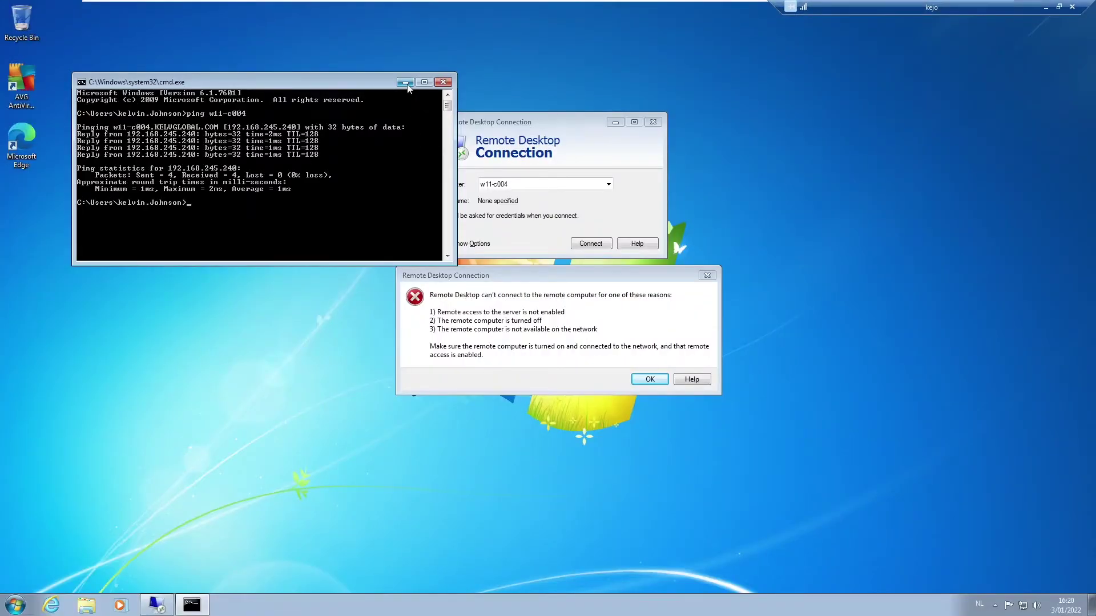
# Step: Dismiss the can't-connect error and retry connecting to w11-c004
pyautogui.click(405, 82)
pyautogui.click(650, 380)
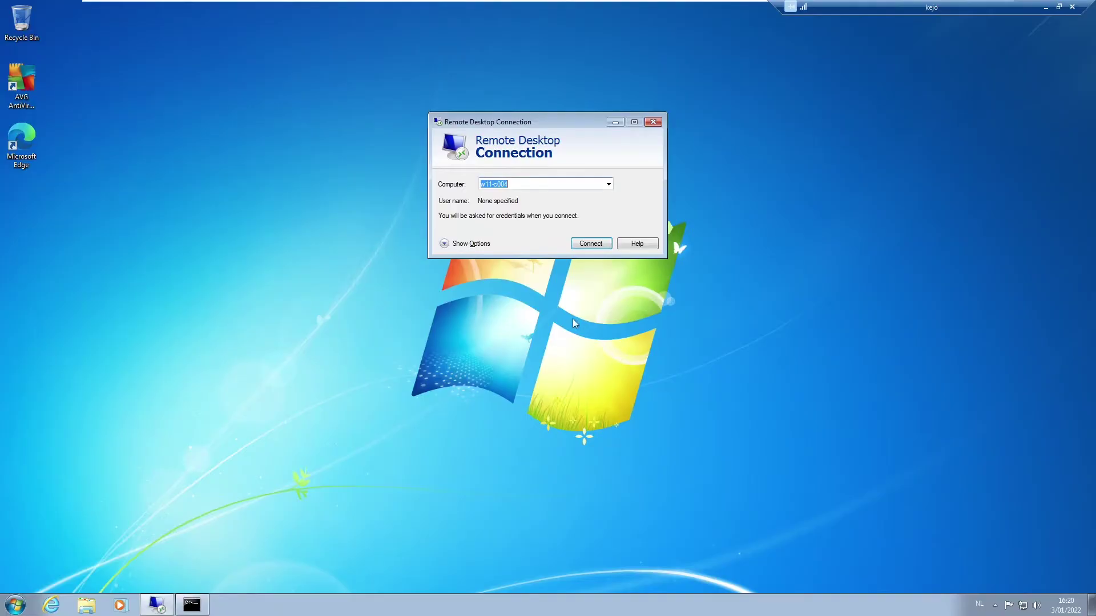
pyautogui.click(601, 246)
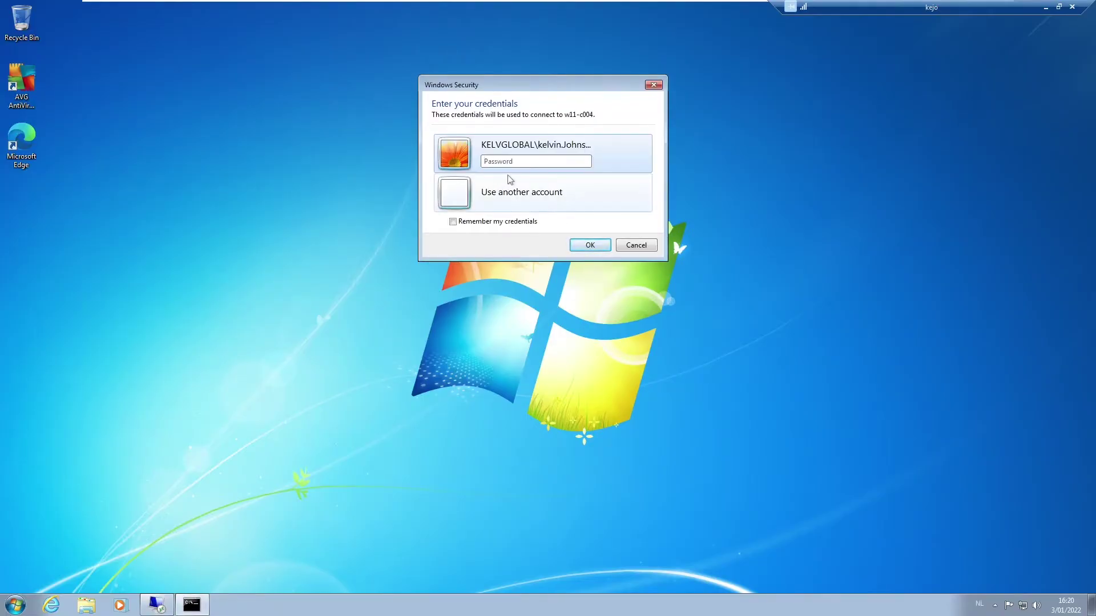
pyautogui.write('password')
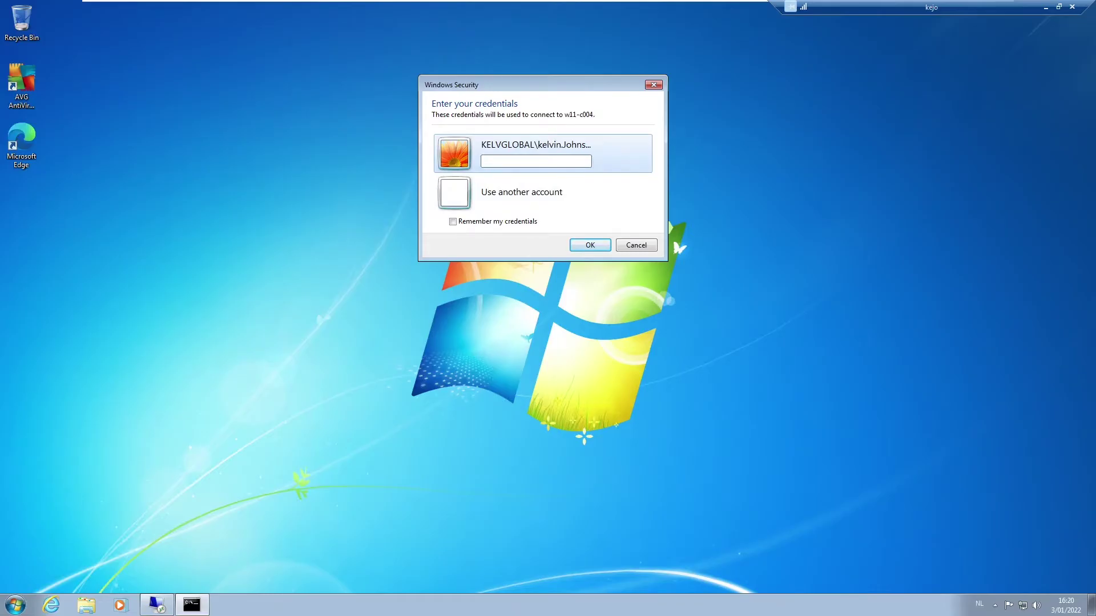
pyautogui.write('******')
pyautogui.write('***')
# Step: Submit the credentials in Windows Security to open the w11-c004 session
pyautogui.click(598, 243)
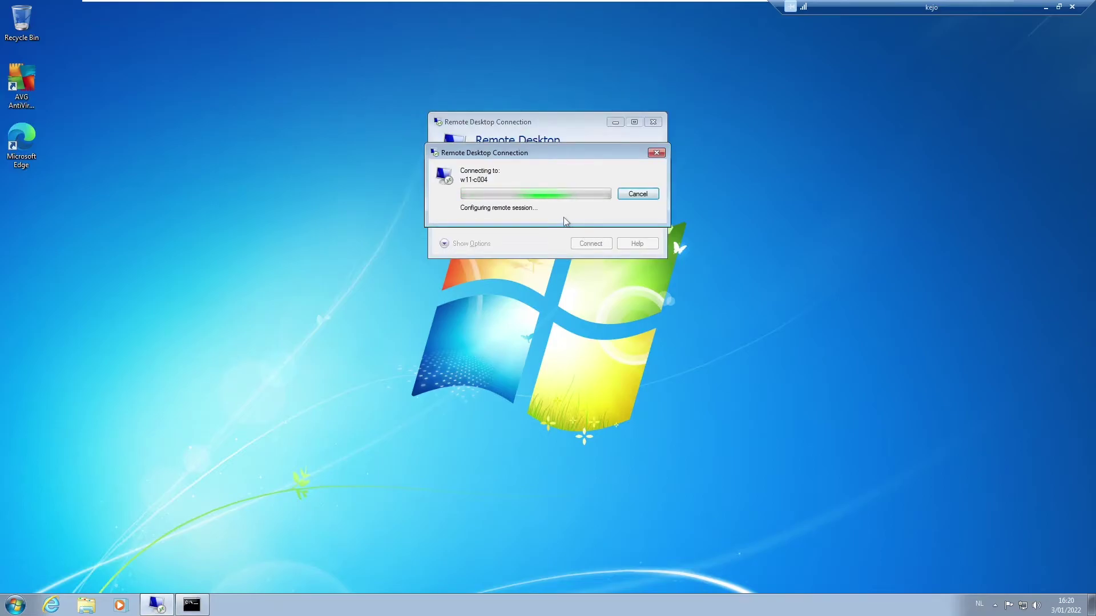